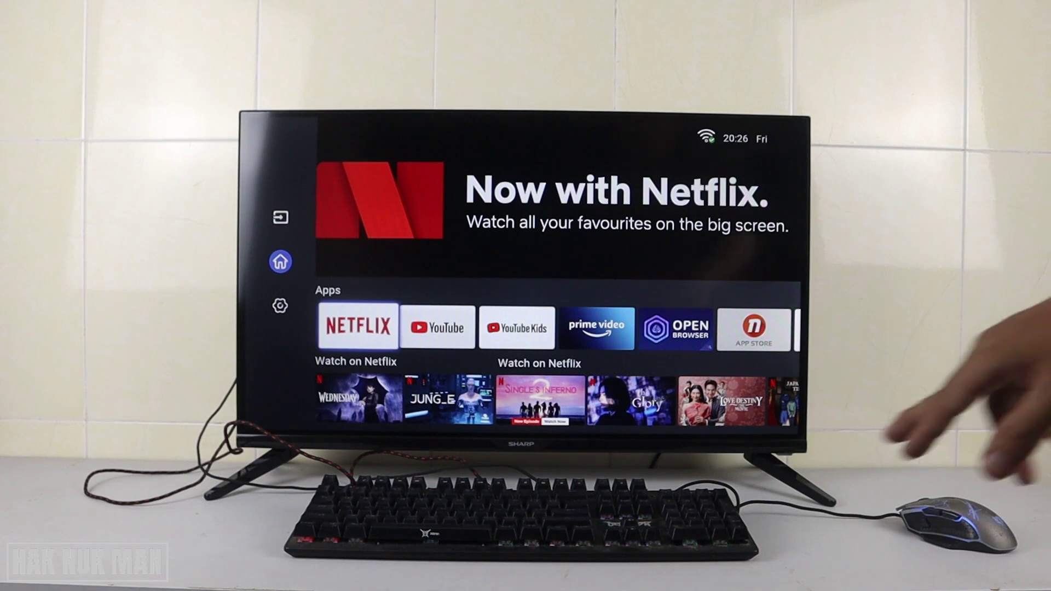
Step: Move across the Apps row among Netflix, YouTube and YouTube Kids, ending on YouTube
key("Right")
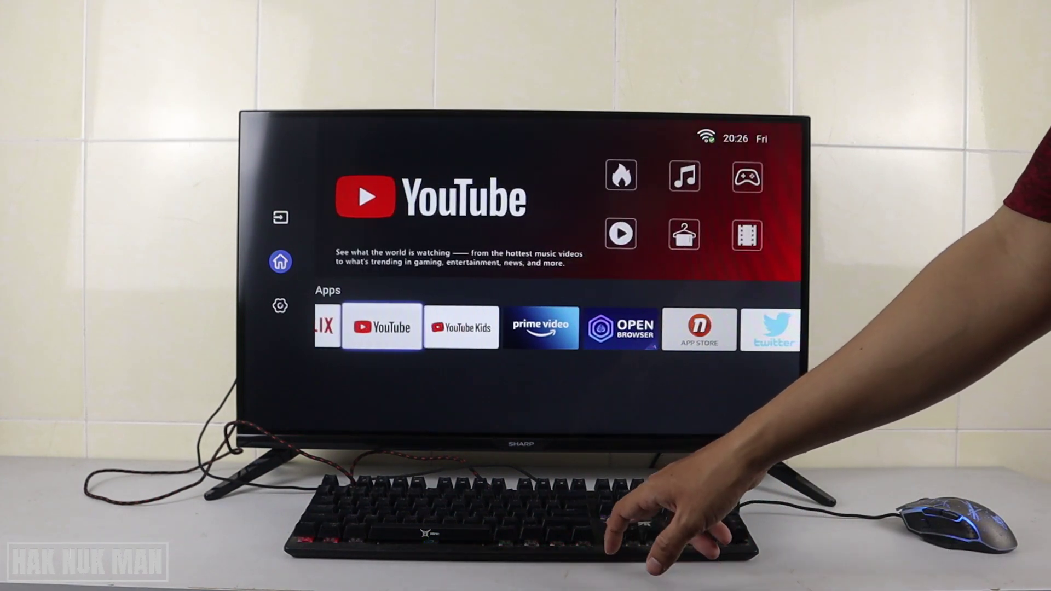
key("Right")
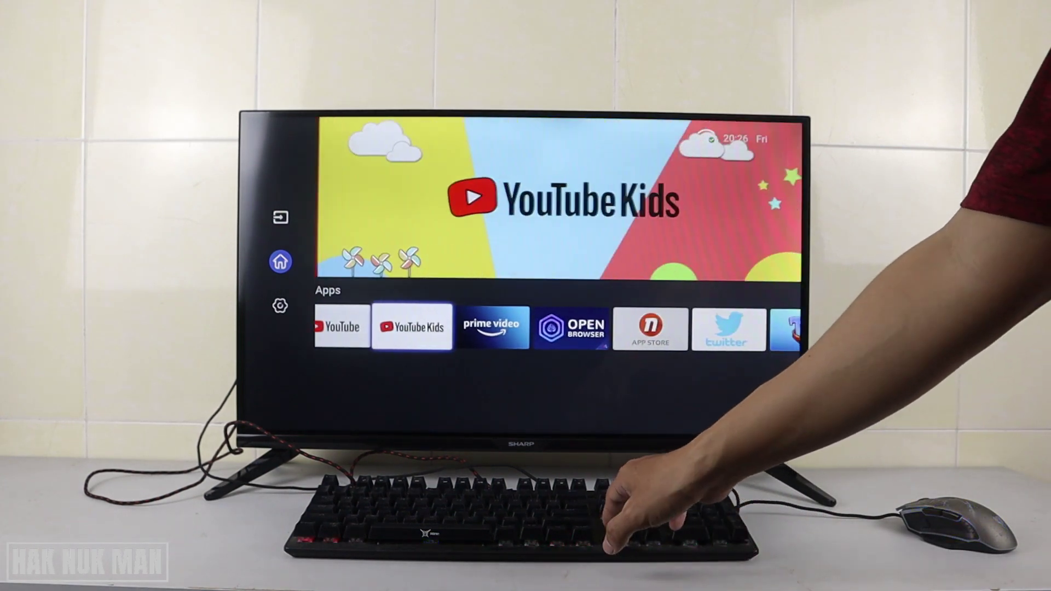
key("Left")
key("Left")
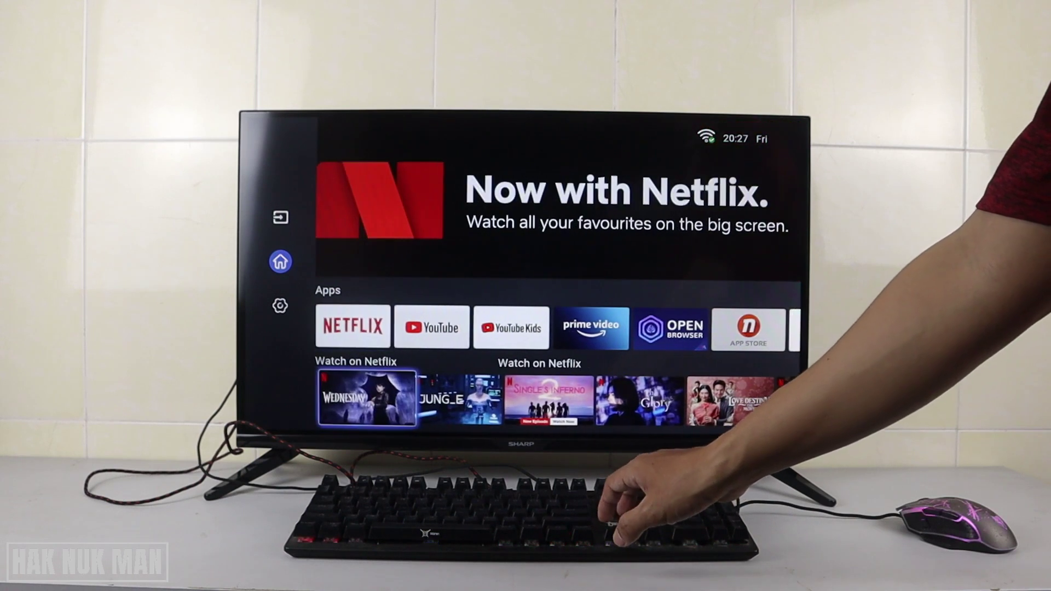
key("Right")
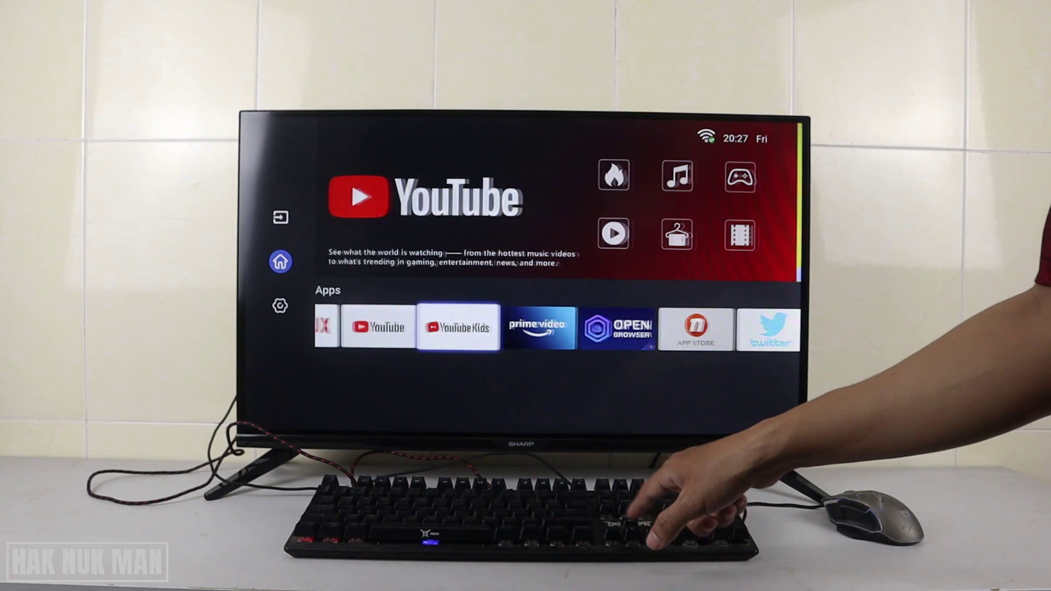
key("Right")
key("Left")
key("Left")
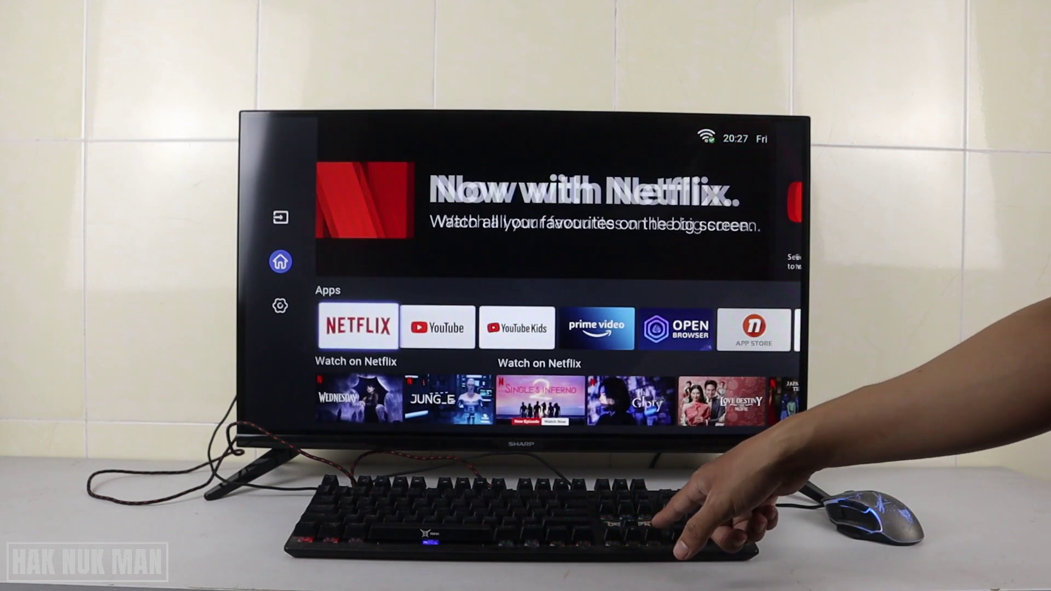
key("Right")
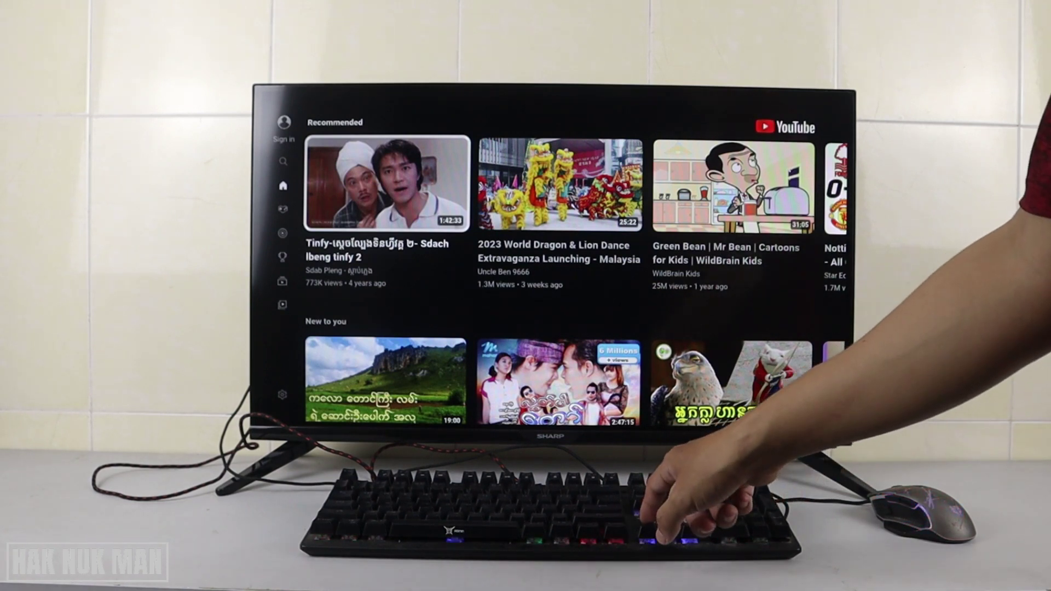
Step: Bring out YouTube's sidebar and move up to Search
key("Left")
key("Up")
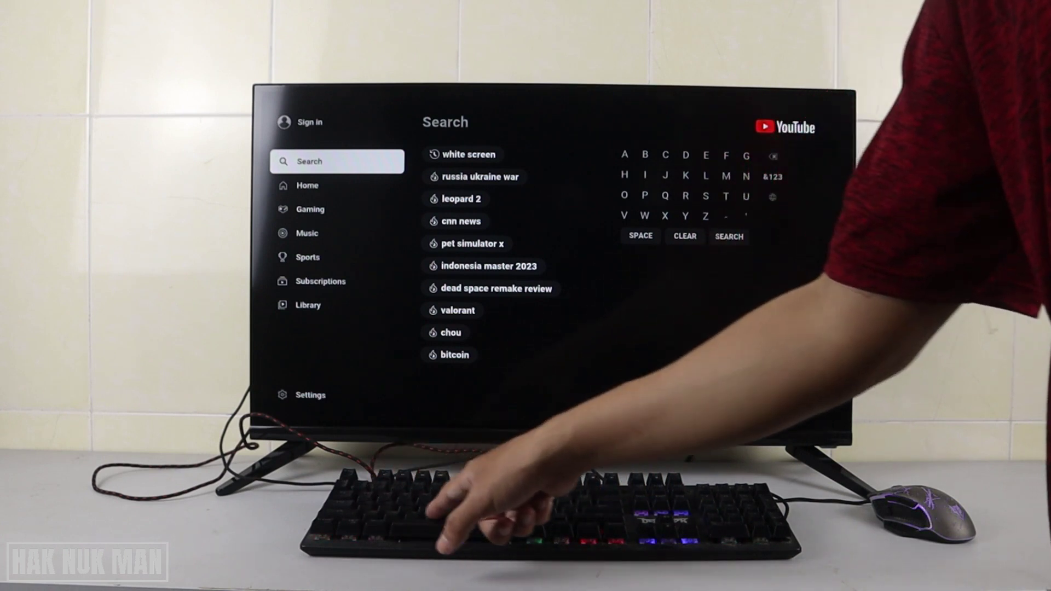
Step: Enter the search page and run the search for 'hak nuk man'
key("Right")
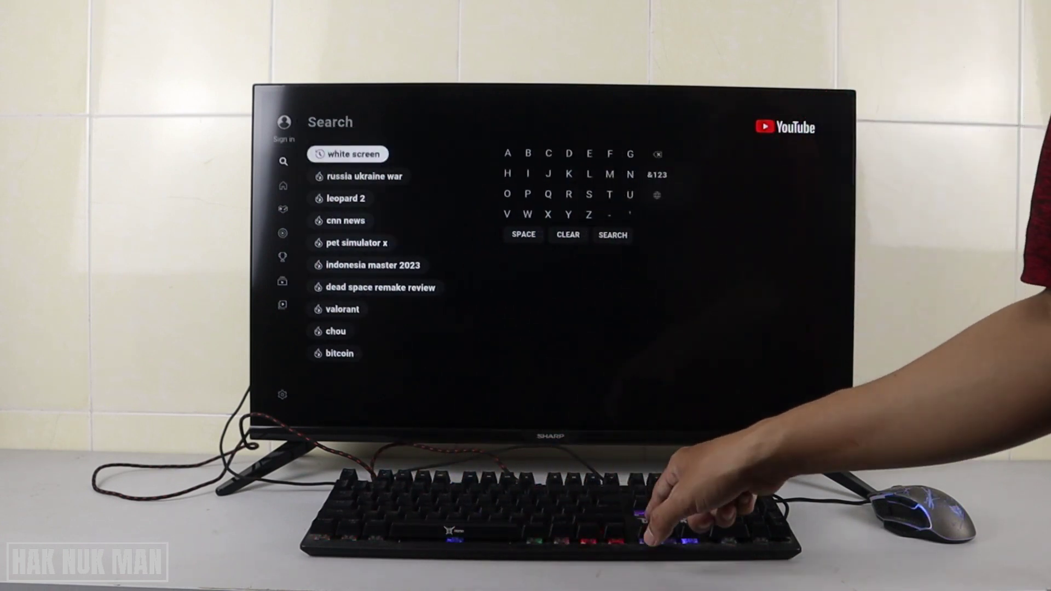
type("h")
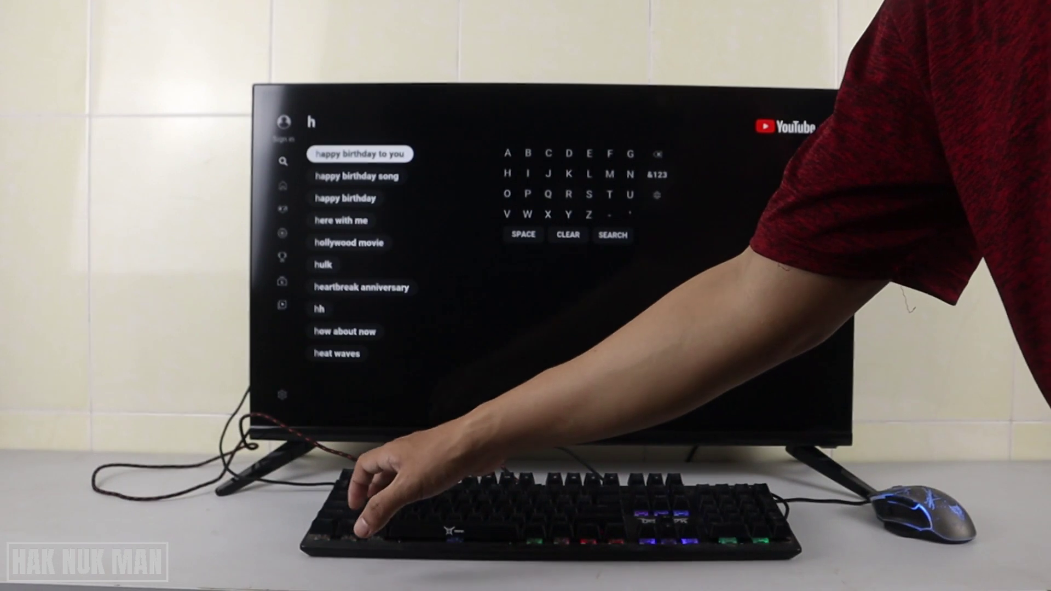
type("ak")
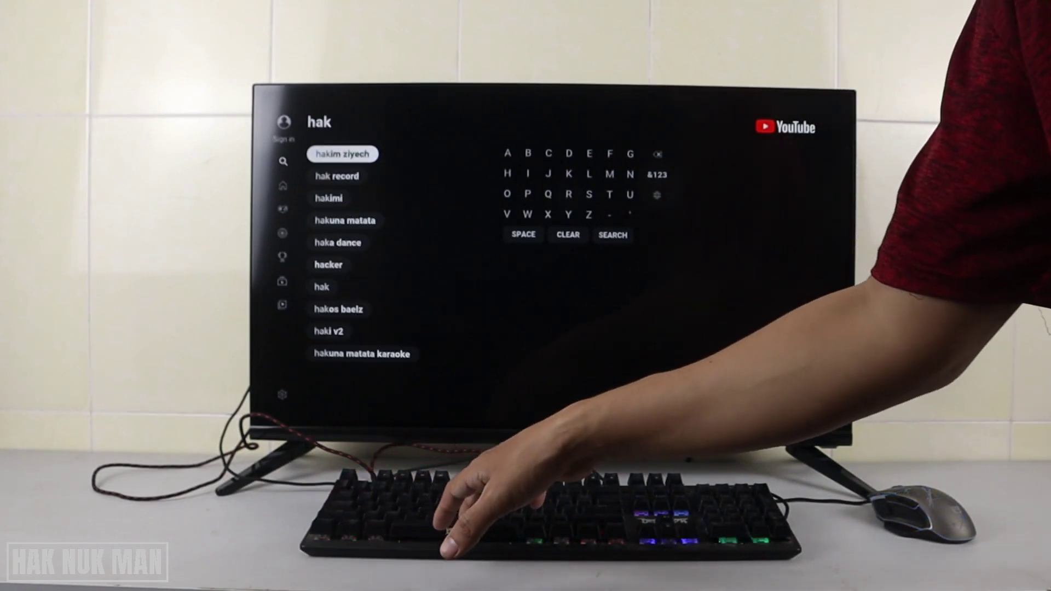
type(" nuk man")
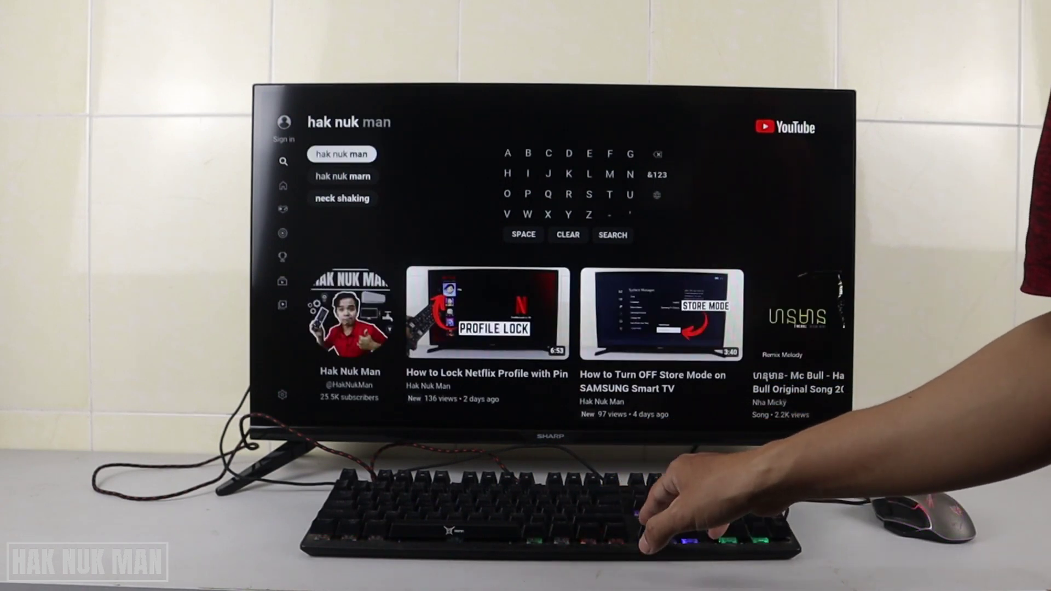
key("Return")
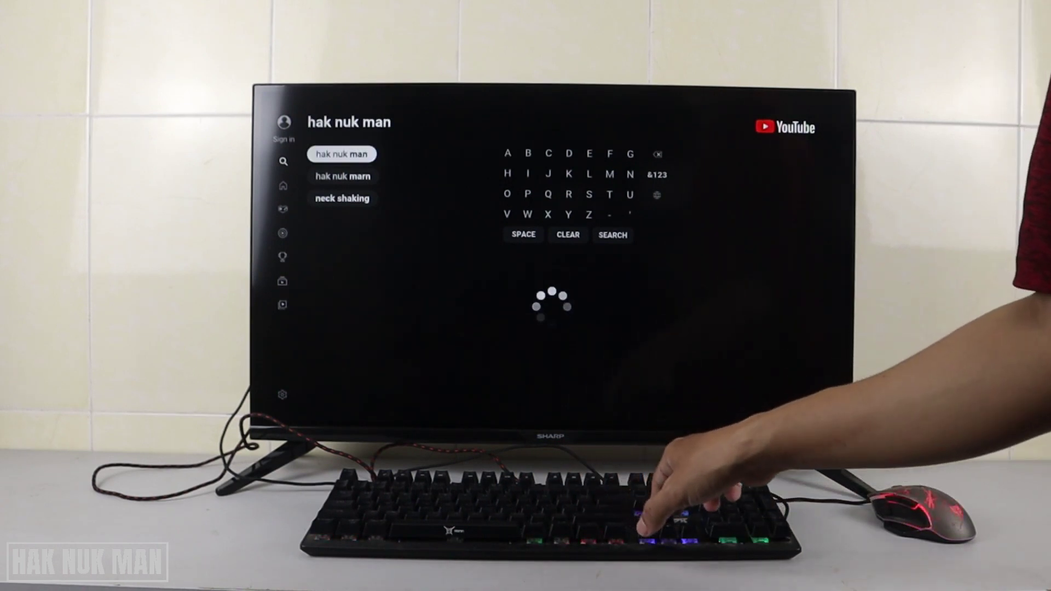